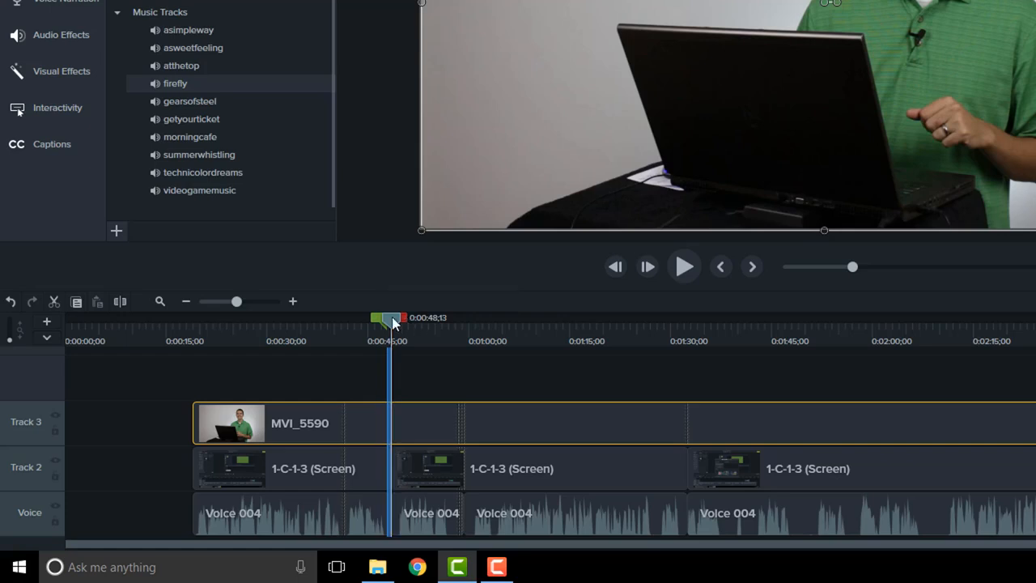
Ripple-delete 0:47;26–0:55;28 on all tracks, leaving MVI_5590 split at 0:47;26
left_click(56, 303)
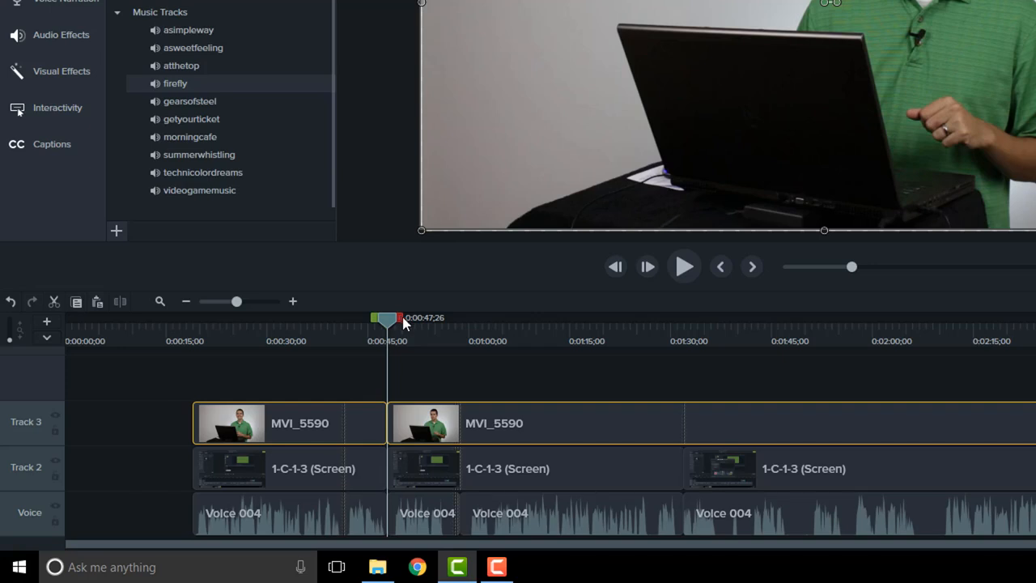
left_click_drag(403, 316, 456, 318)
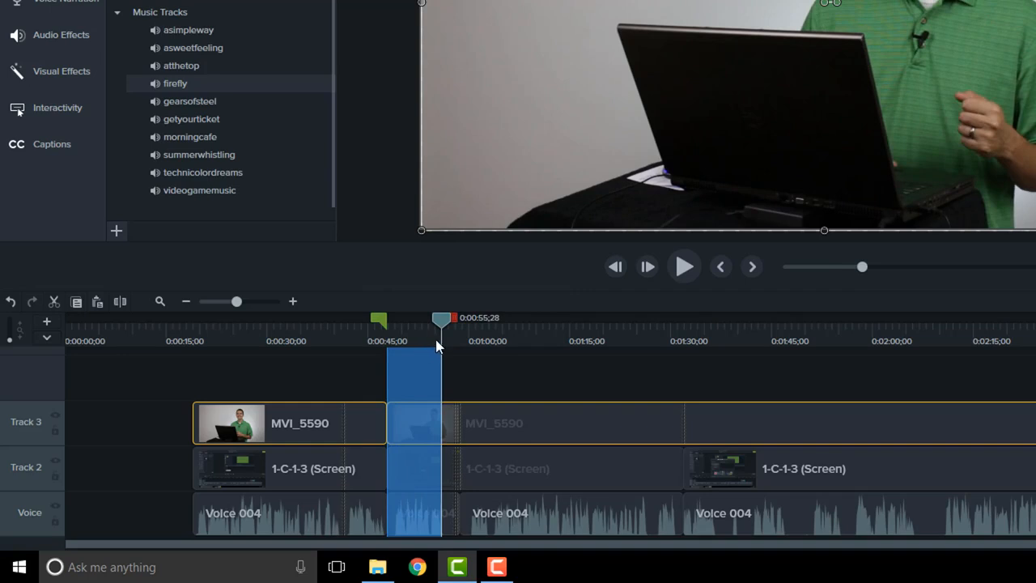
key("ctrl+x")
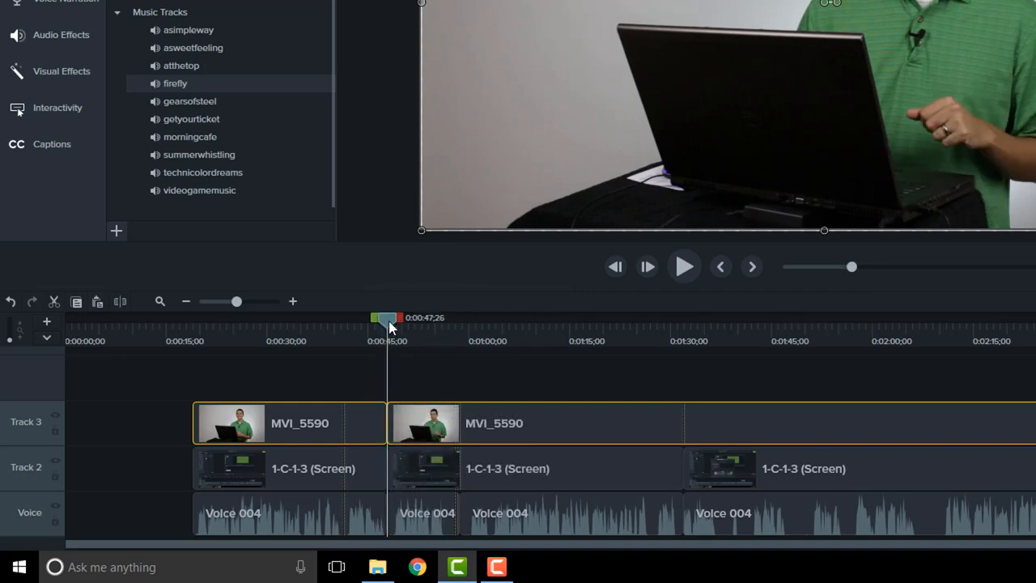
left_click(463, 367)
scroll(226, 97, "down", 1)
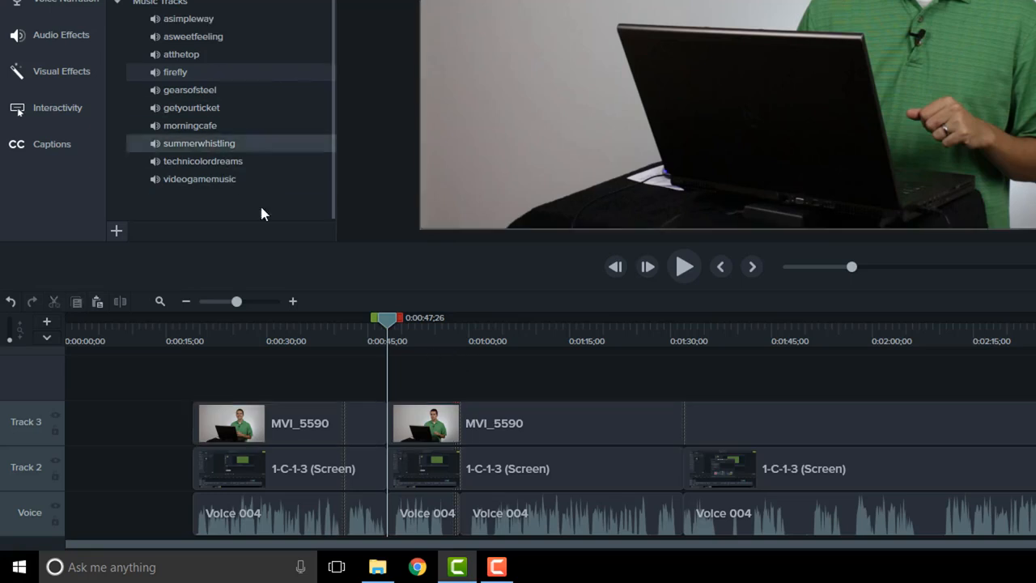
Insert Track 1 below Voice and drop the firefly music onto it at about 0:15
right_click(24, 514)
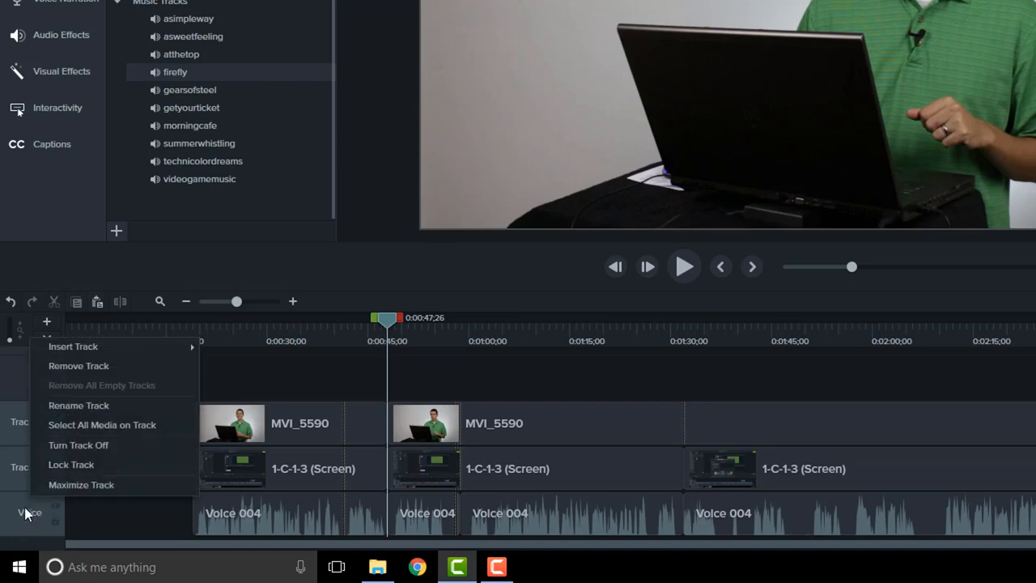
mouse_move(108, 348)
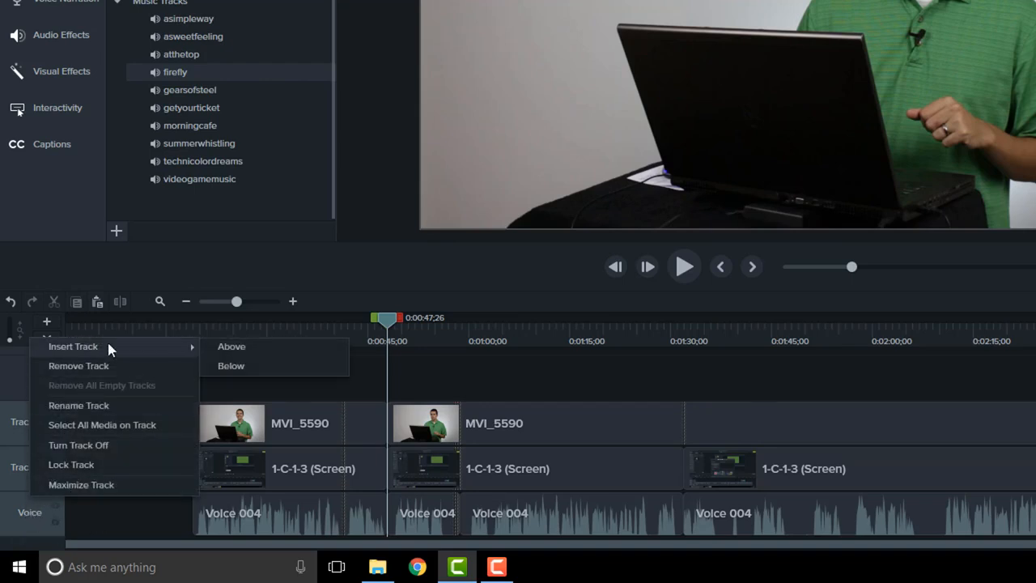
left_click(273, 363)
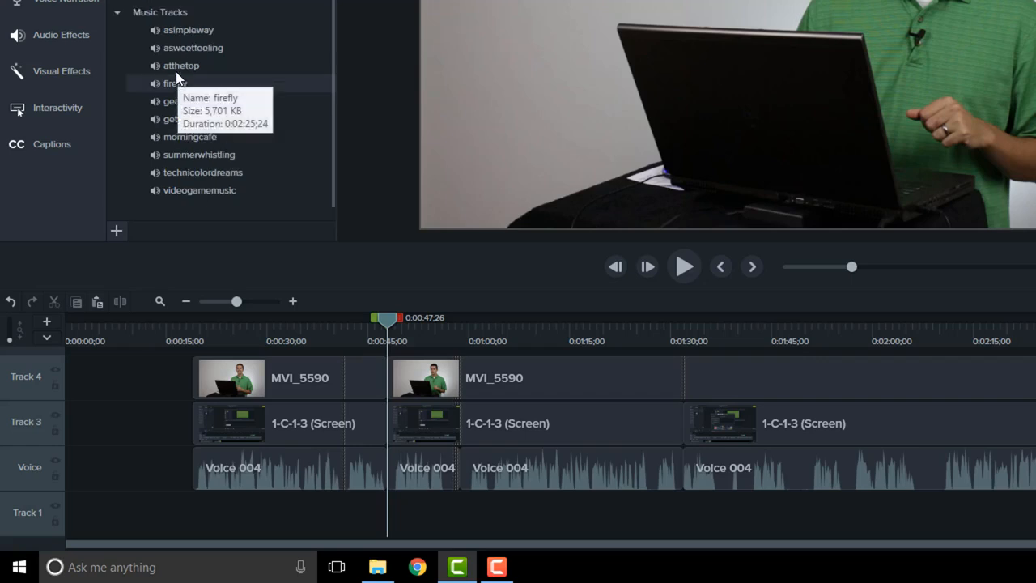
left_click_drag(178, 73, 193, 527)
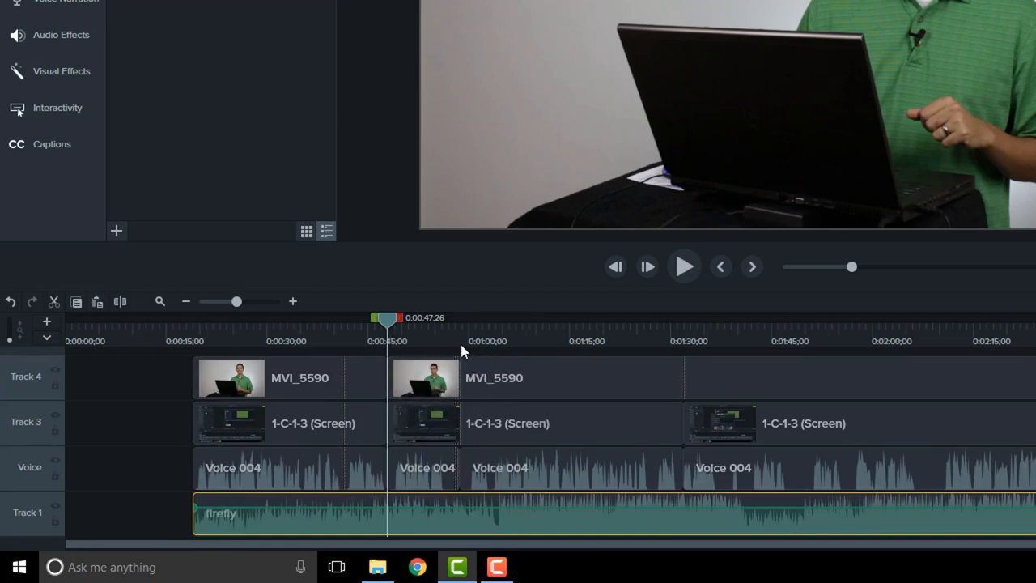
Undo the cut after 0:56;17 to restore firefly whole, then lock Track 1
left_click_drag(450, 332, 429, 313)
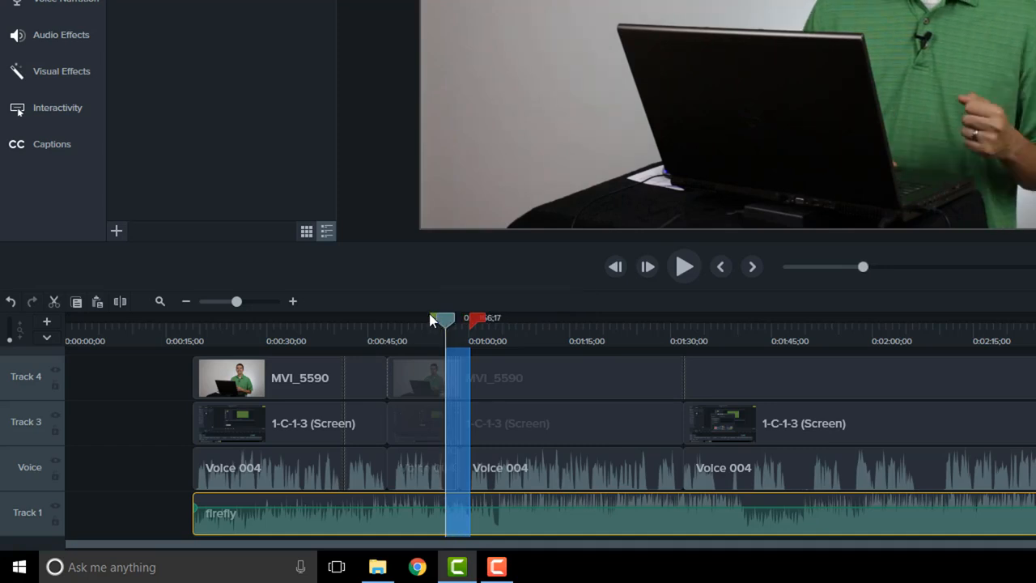
left_click(54, 302)
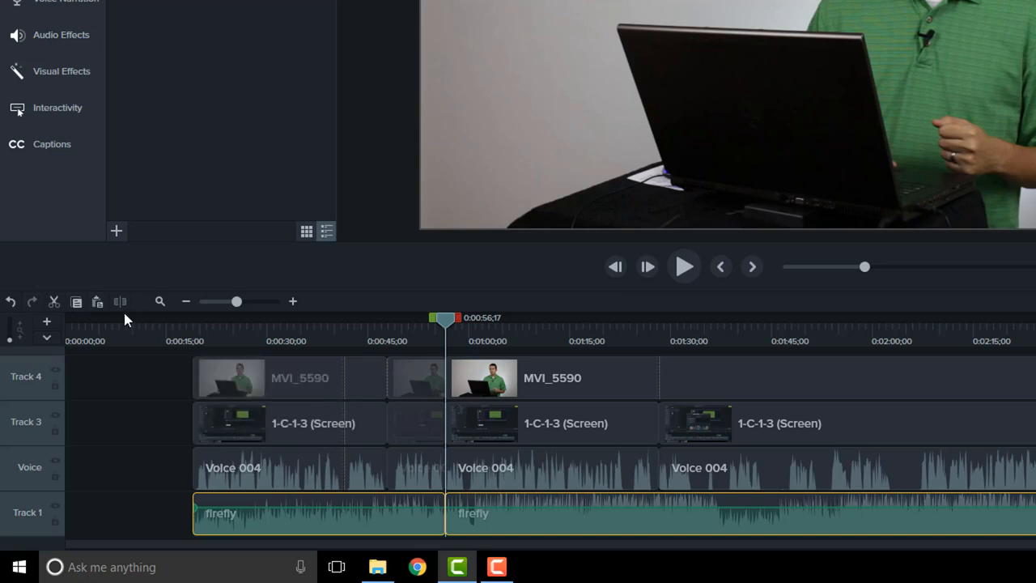
left_click(11, 301)
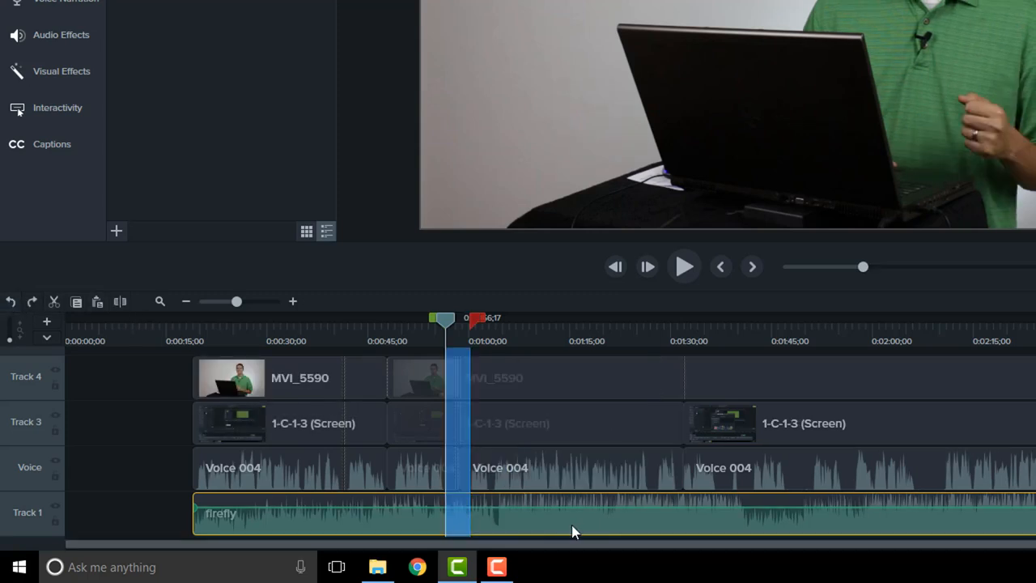
left_click(479, 519)
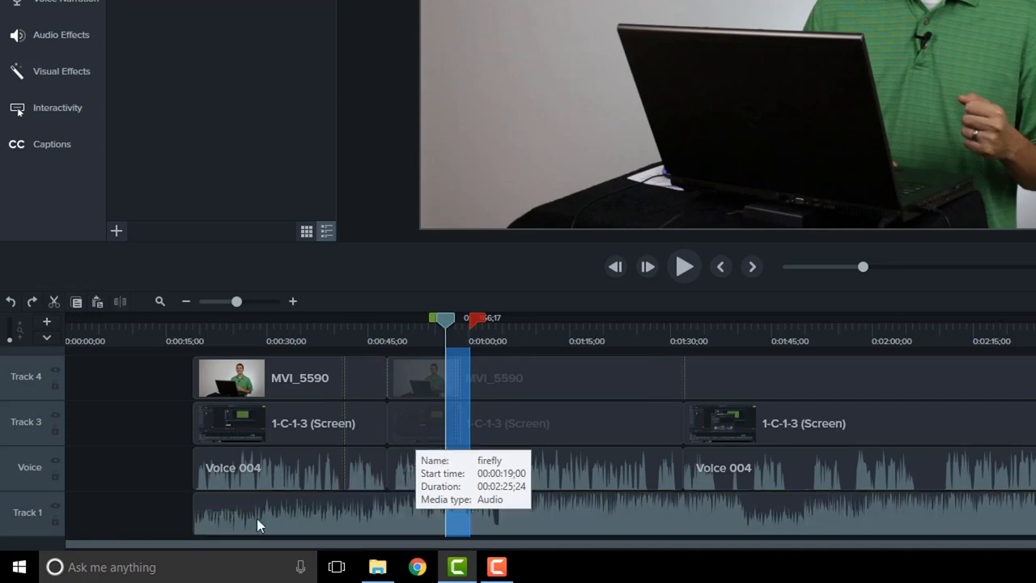
left_click(57, 522)
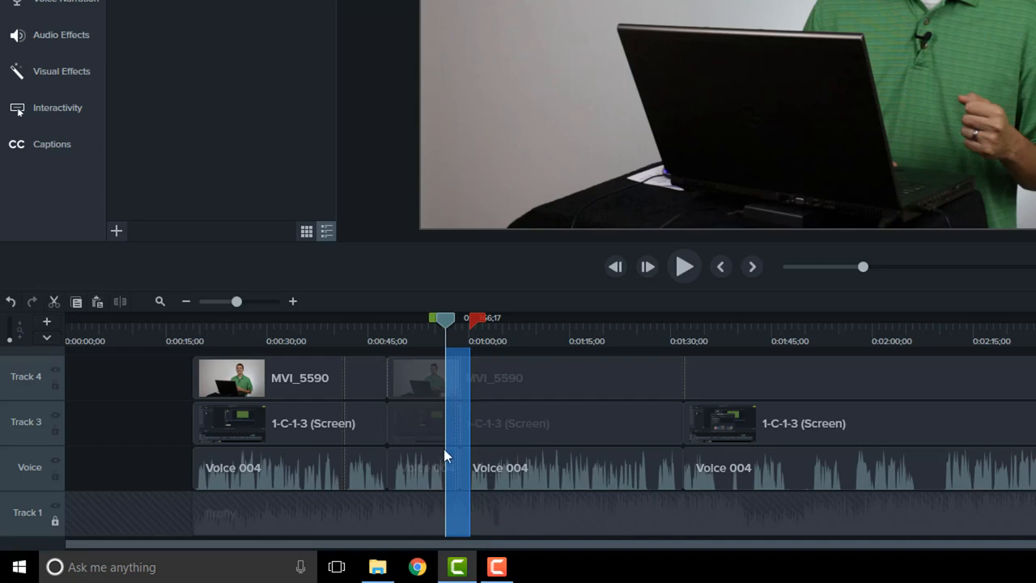
Cut the range after 0:56;17 from video and voice, unlock Track 1, playhead back to 0:49;28
left_click(54, 301)
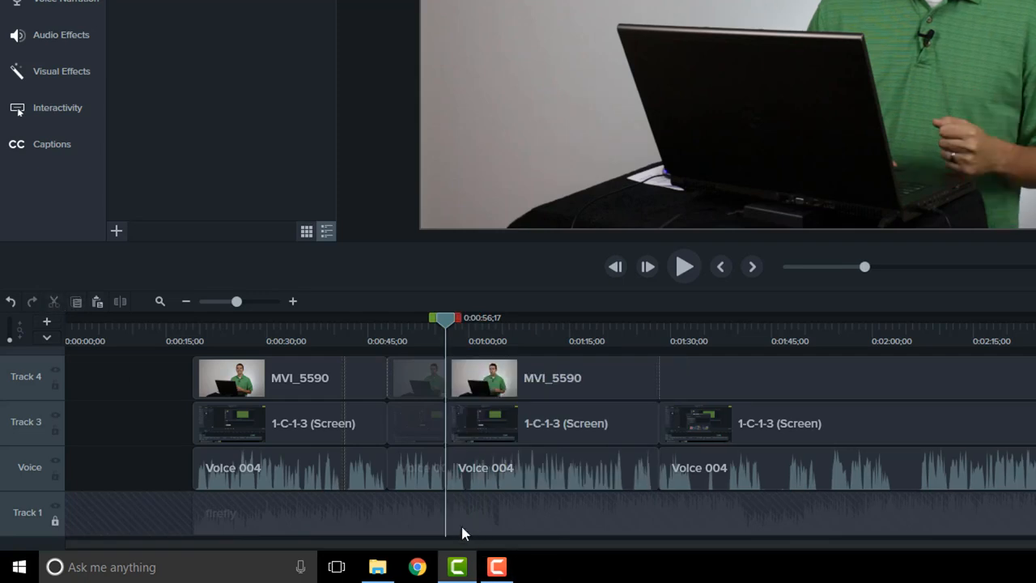
left_click(55, 520)
left_click_drag(446, 321, 402, 321)
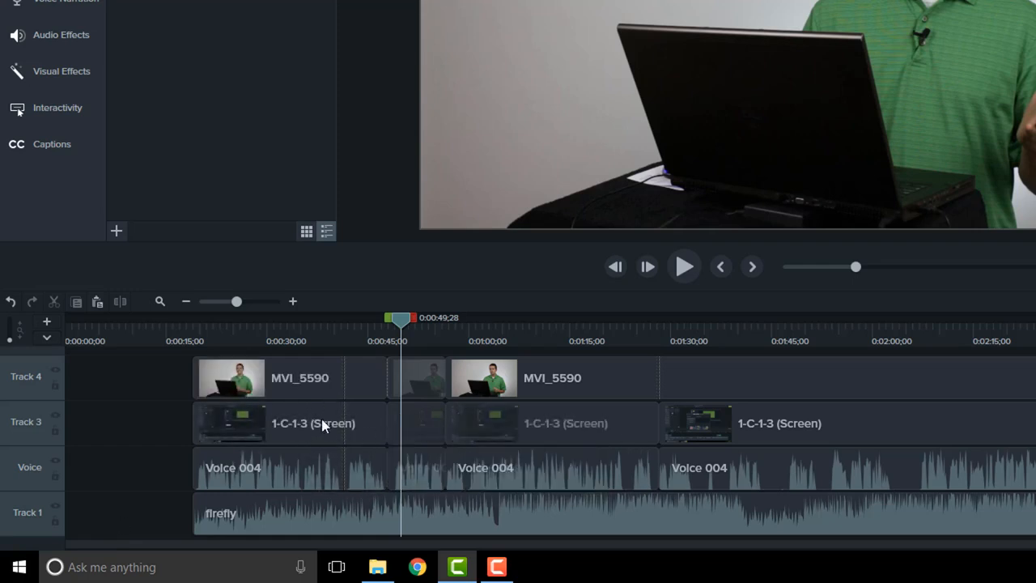
Lock Tracks 3 and 1, cut 1:31–1:38 from webcam and voice, then unlock both
left_click(54, 431)
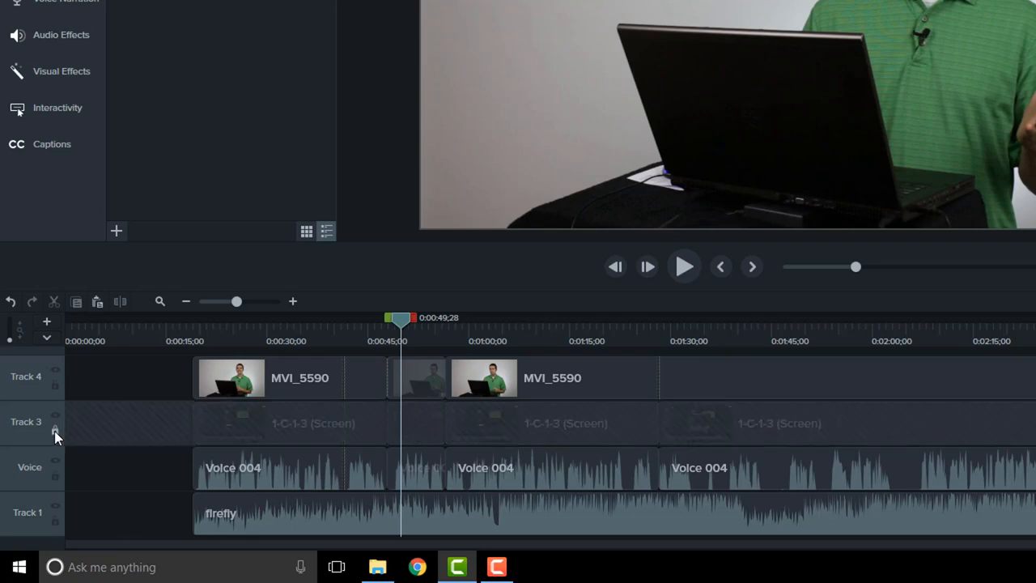
left_click(54, 521)
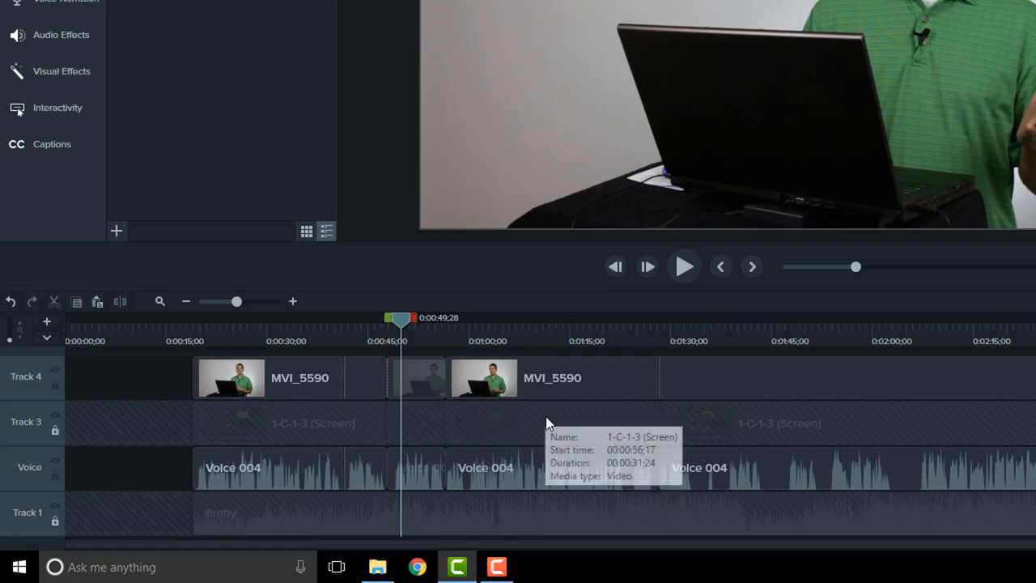
left_click_drag(405, 321, 680, 321)
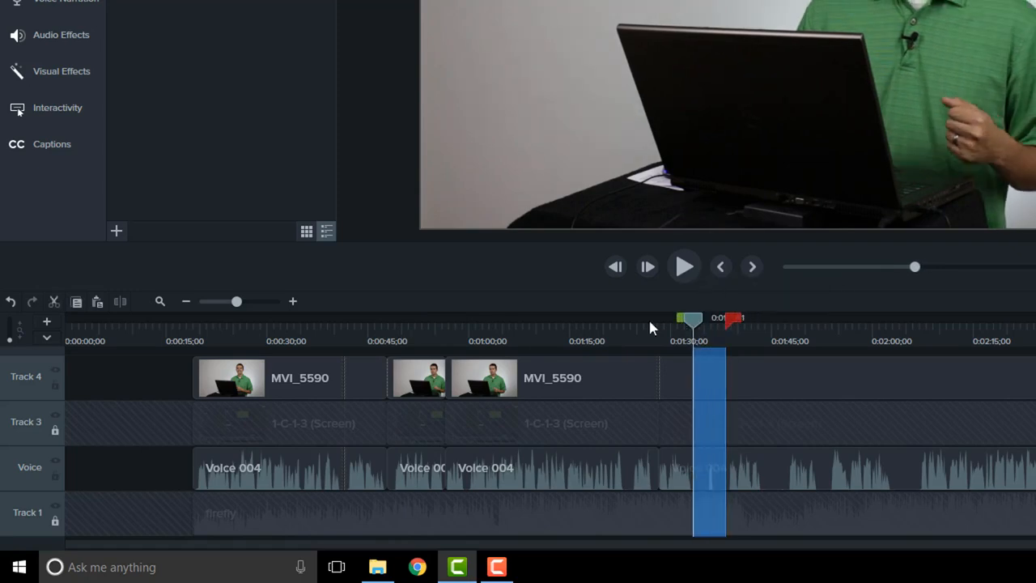
left_click(54, 301)
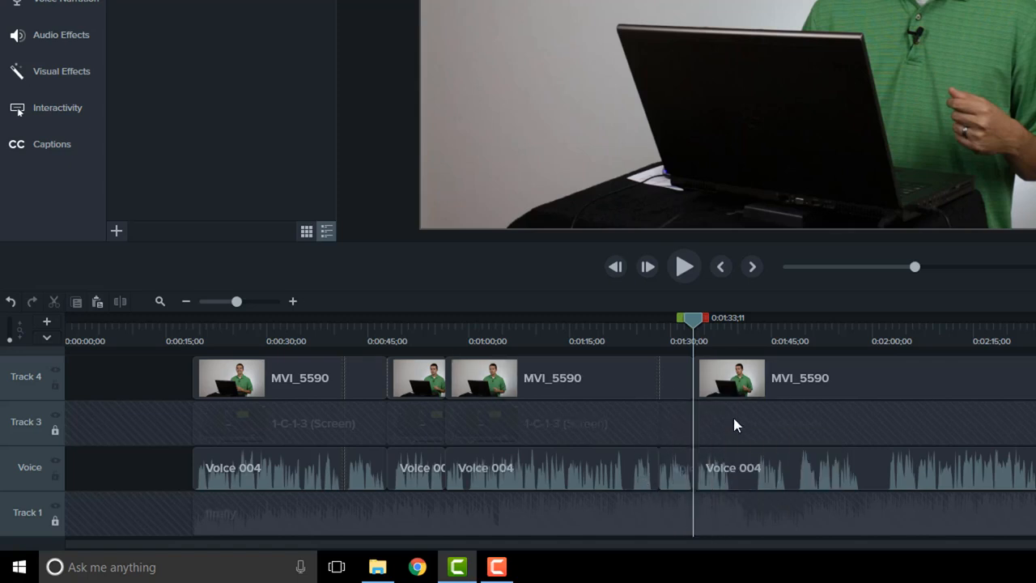
left_click(55, 430)
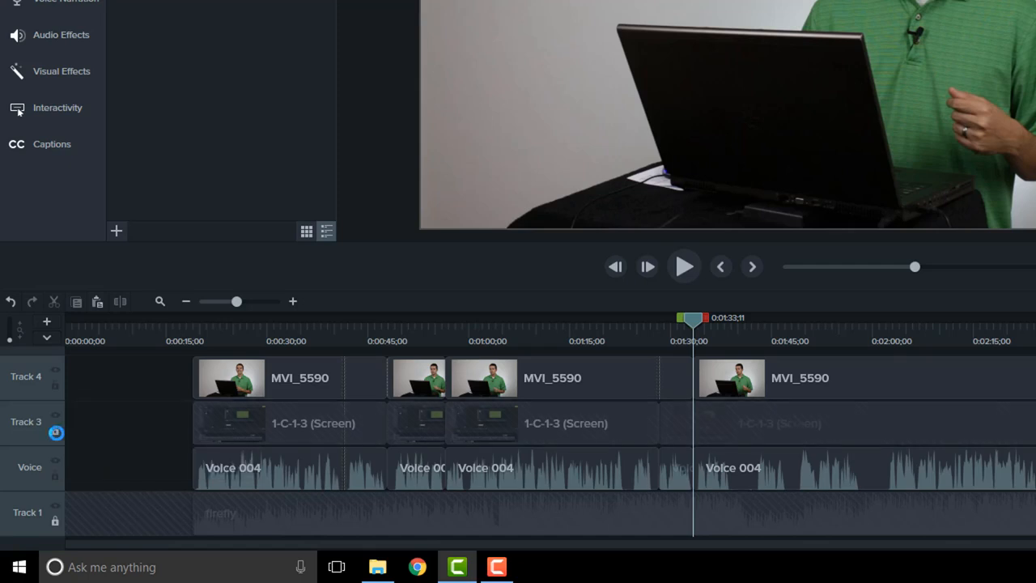
left_click(55, 520)
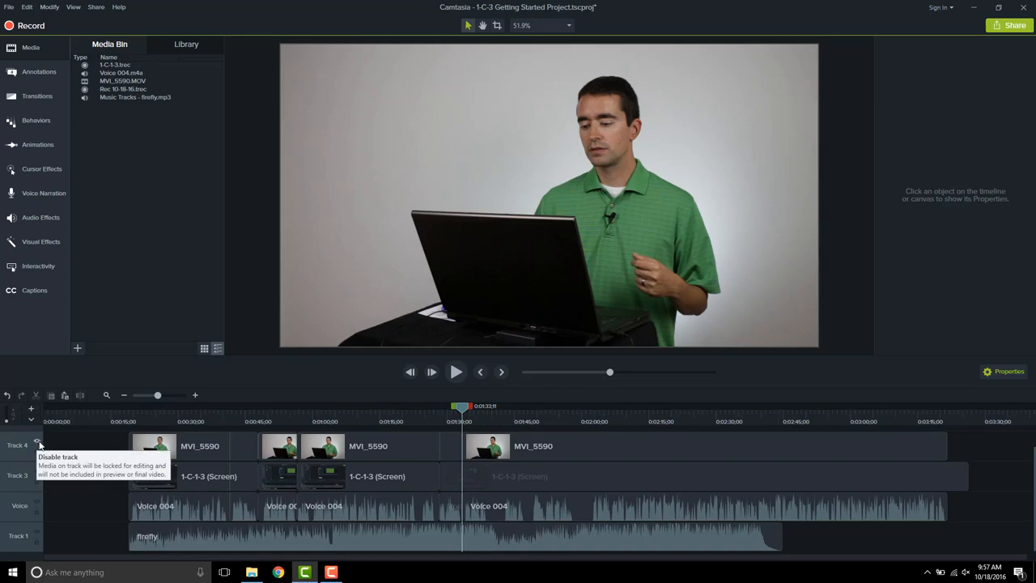
Hide Track 4, scale the screen clip to 82% at X 173.1, then show Track 4 again
left_click(37, 442)
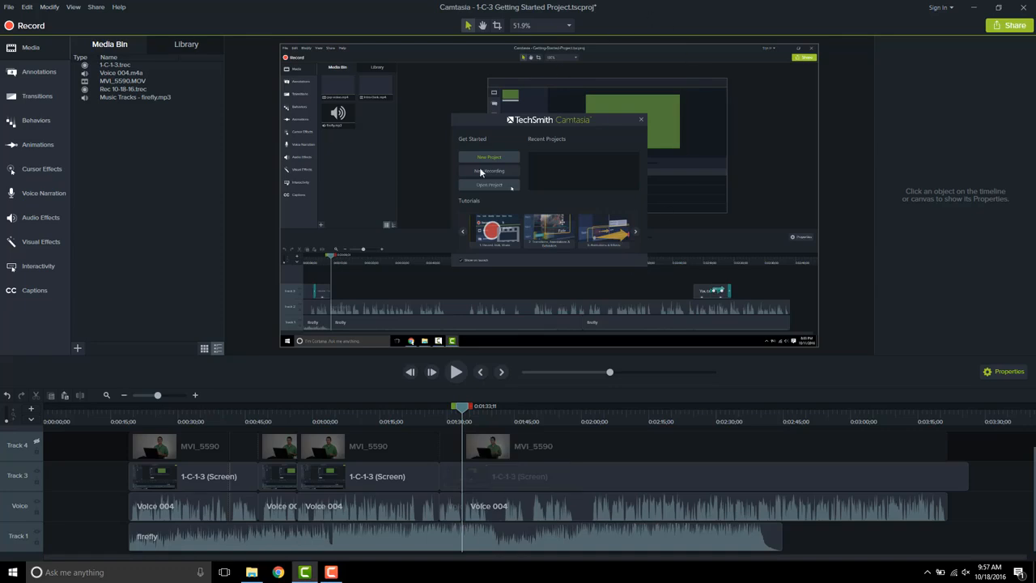
left_click(567, 196)
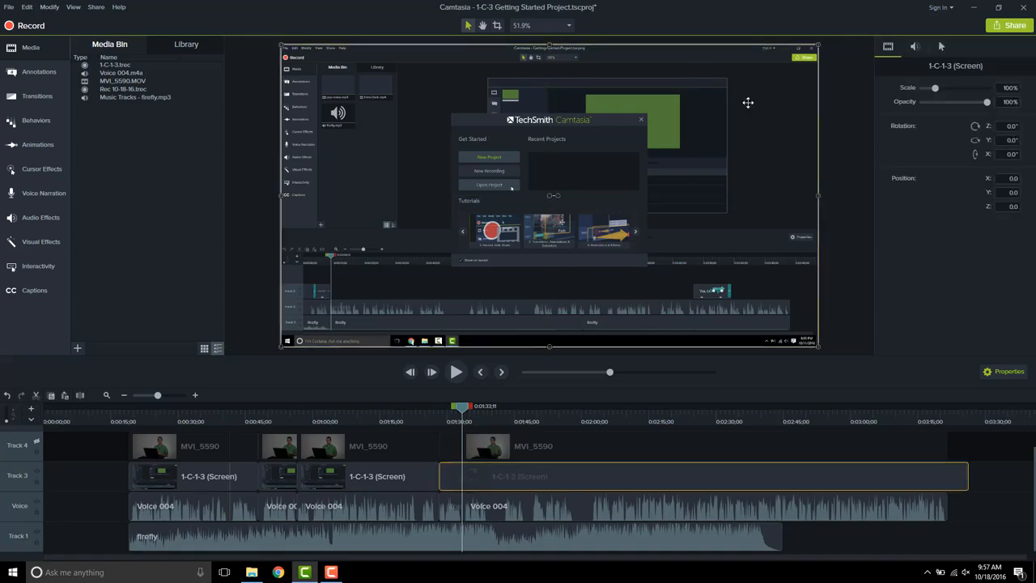
left_click_drag(817, 44, 687, 104)
left_click_drag(440, 245, 538, 218)
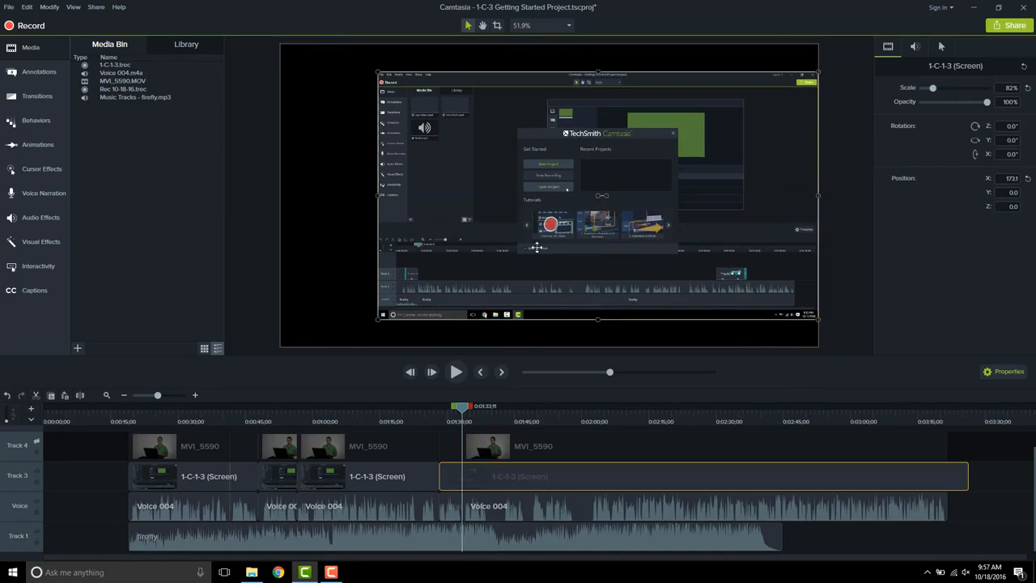
left_click(35, 442)
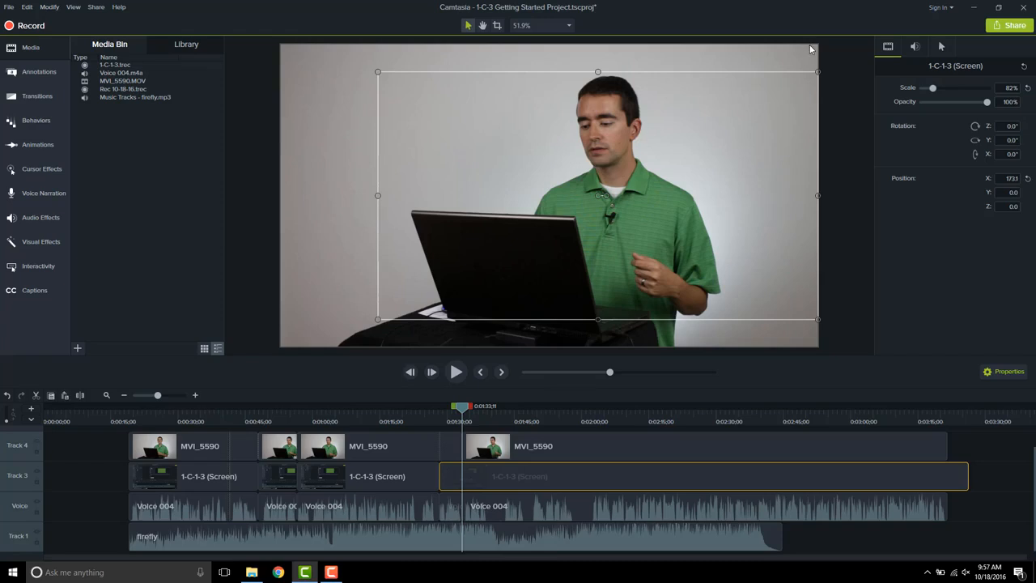
Crop MVI_5590's right edge and position it at X -648, Y 4 beside the screen recording
left_click(786, 56)
left_click_drag(752, 169, 624, 169)
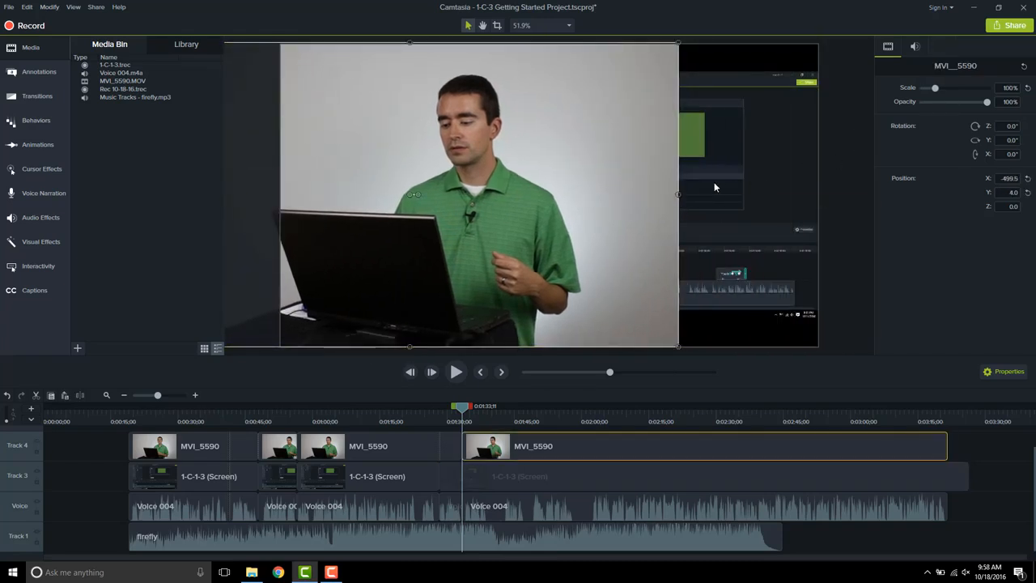
key("alt")
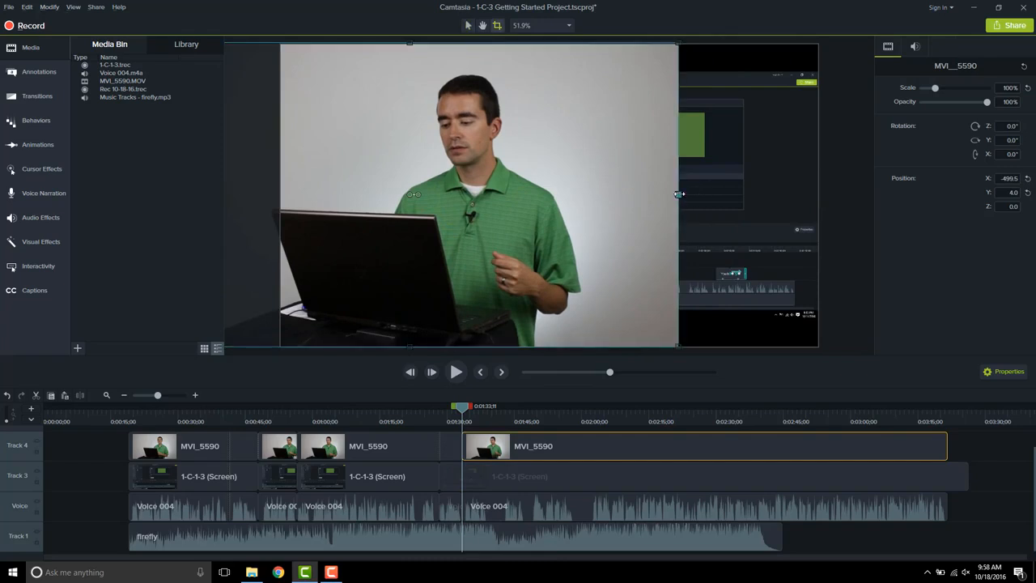
left_click_drag(678, 194, 584, 197)
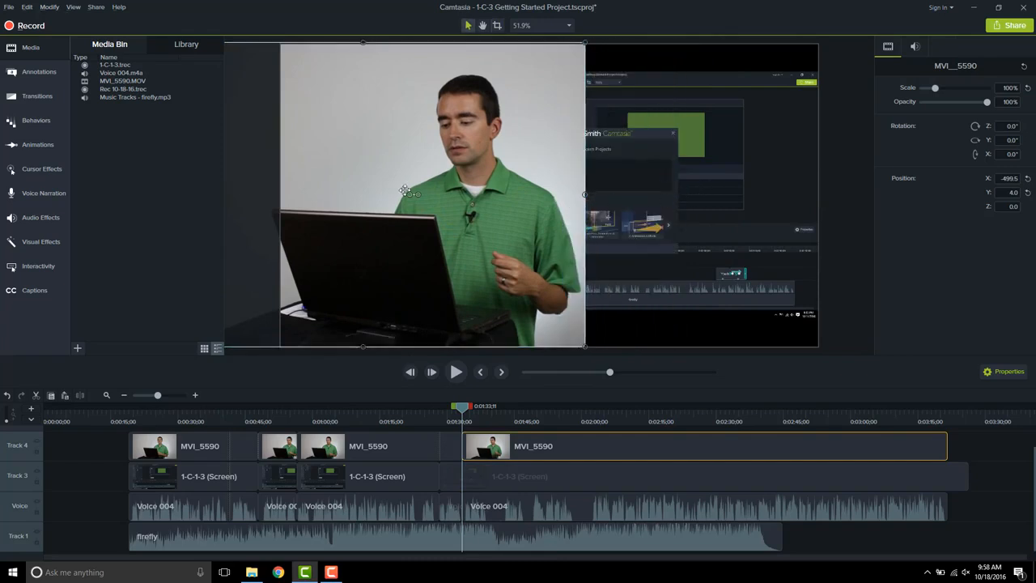
left_click_drag(466, 187, 424, 183)
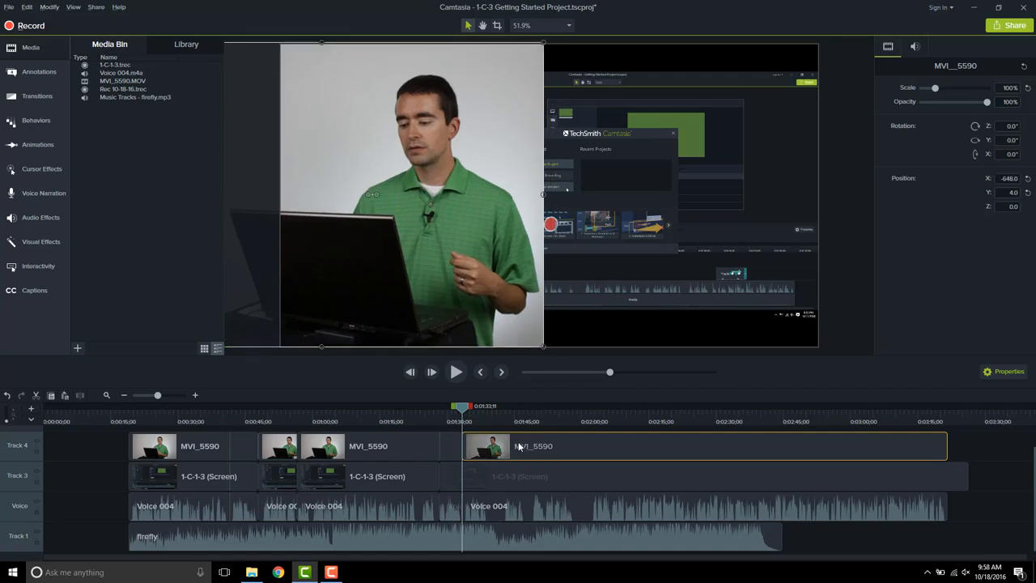
left_click_drag(460, 407, 492, 412)
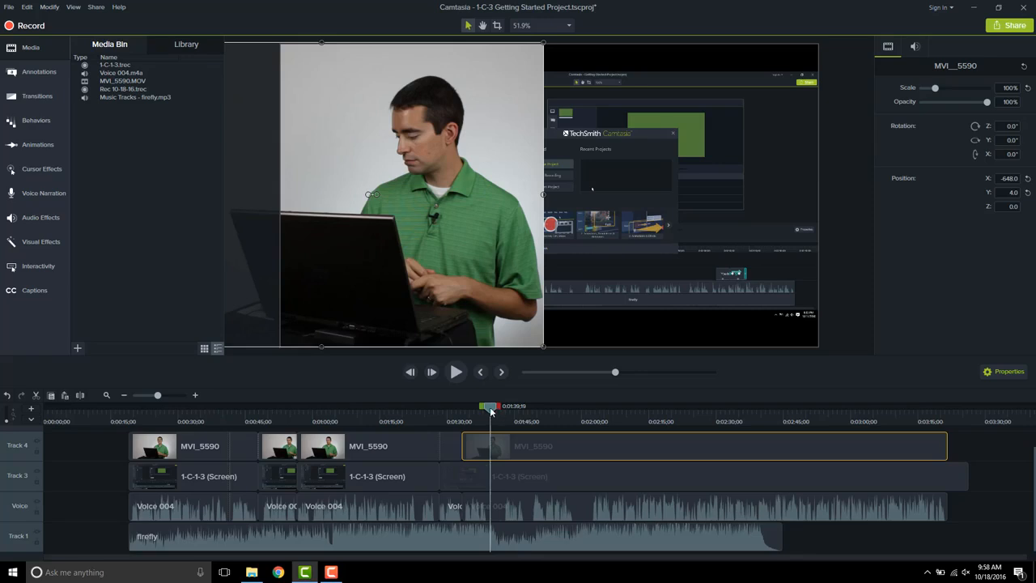
left_click_drag(488, 407, 384, 406)
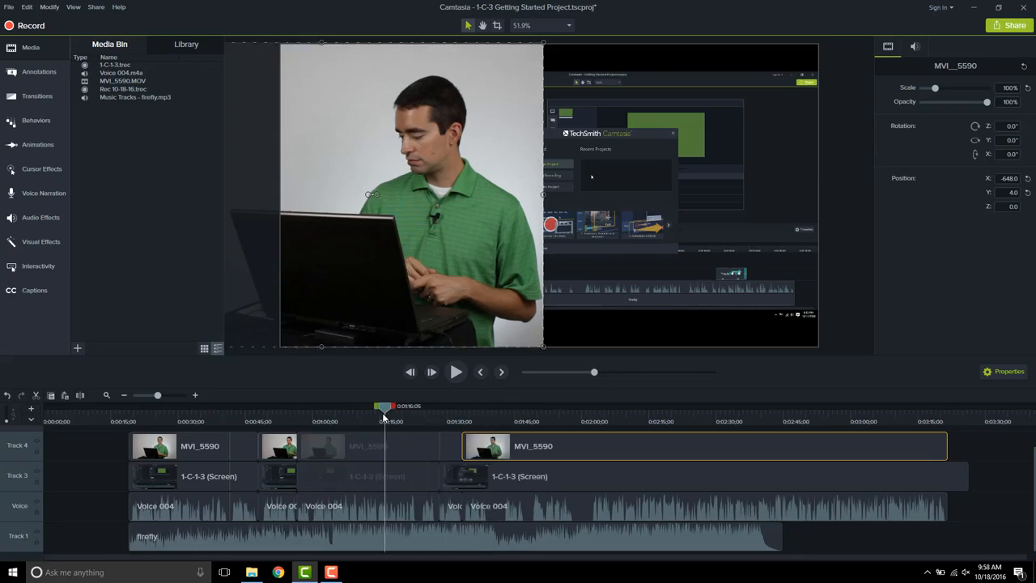
left_click(482, 413)
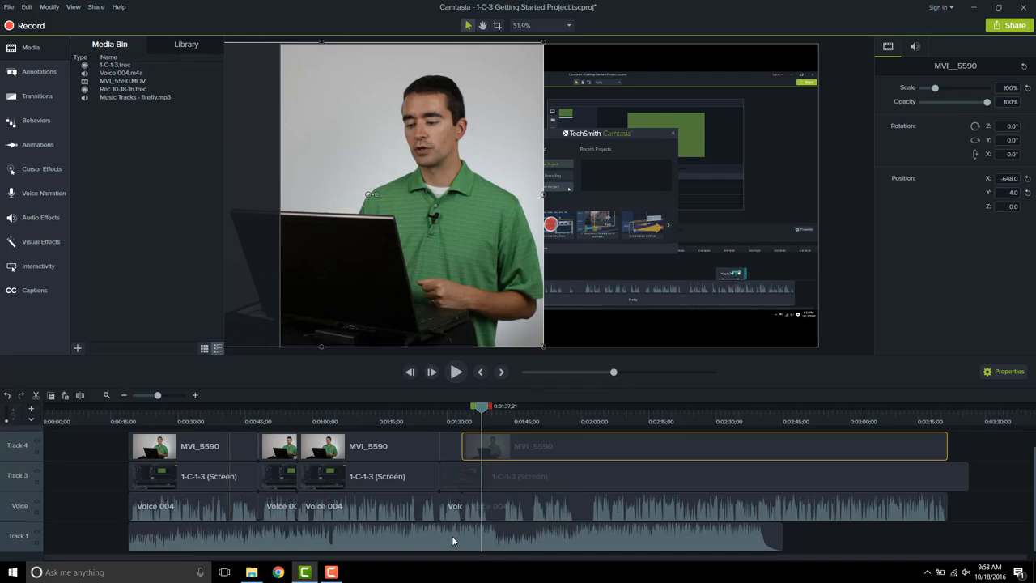
left_click(38, 532)
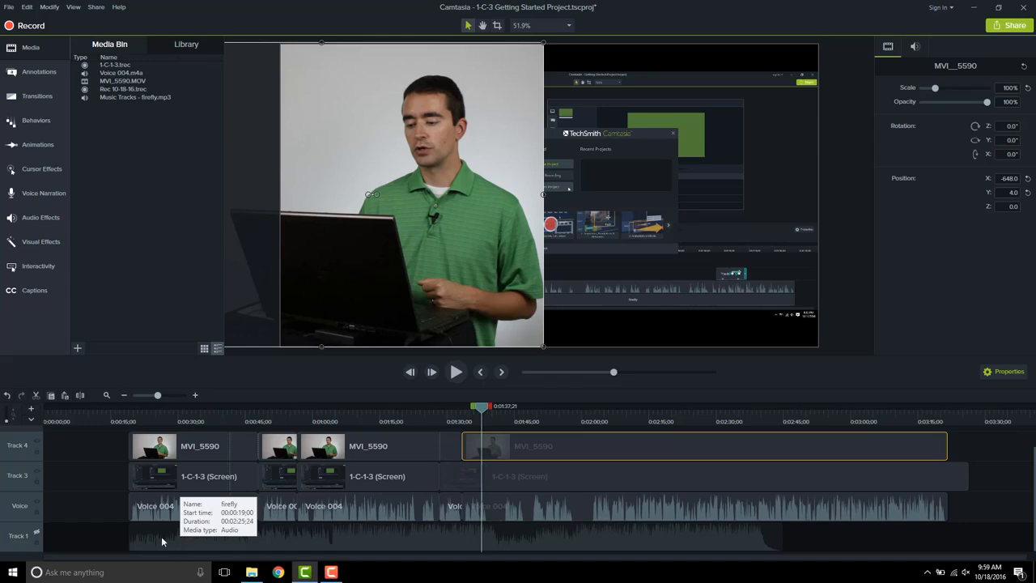
left_click(35, 533)
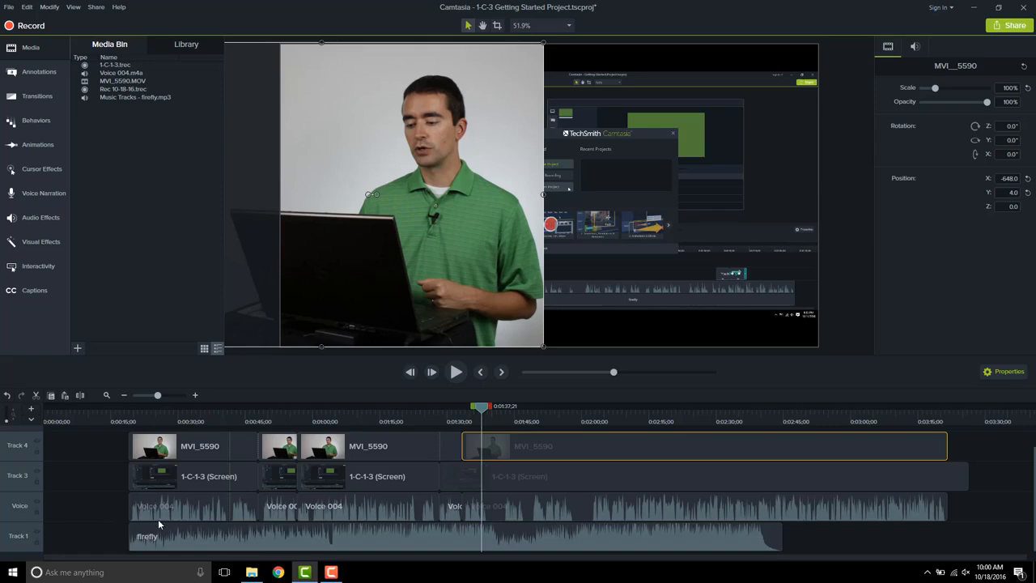
Move the firefly, Voice 004, screen and MVI_5590 opening clips onto other tracks
left_click_drag(175, 531, 430, 550)
left_click_drag(186, 508, 346, 543)
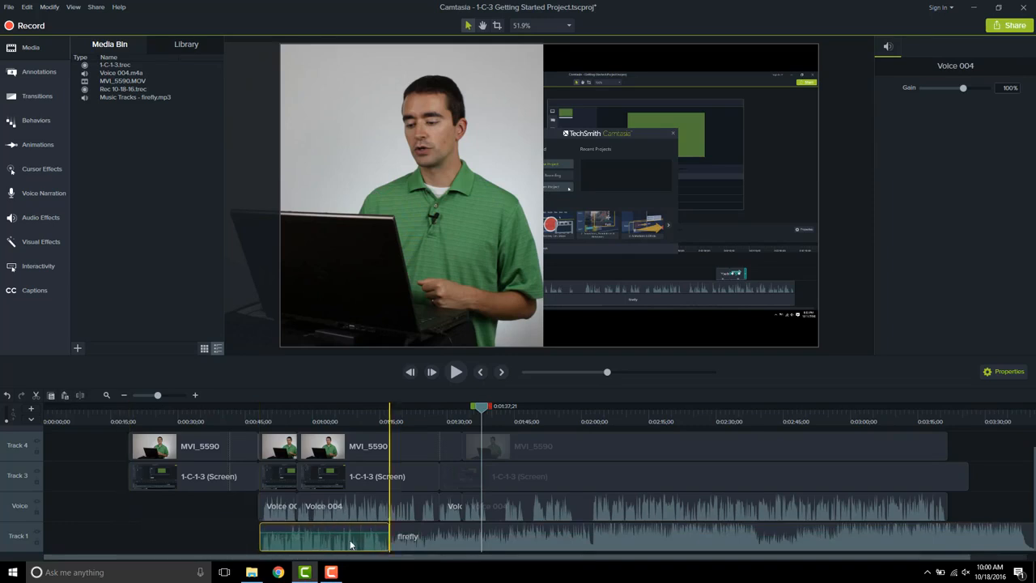
left_click(194, 484)
left_click_drag(182, 534, 186, 539)
left_click_drag(201, 446, 83, 532)
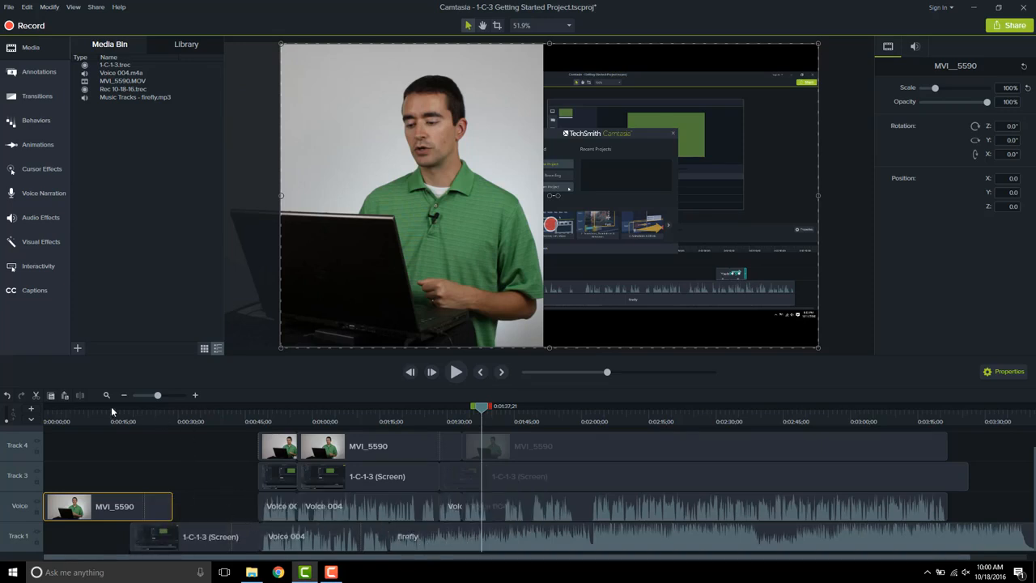
Undo all five clip moves and disable the firefly music on Track 1
left_click(6, 395)
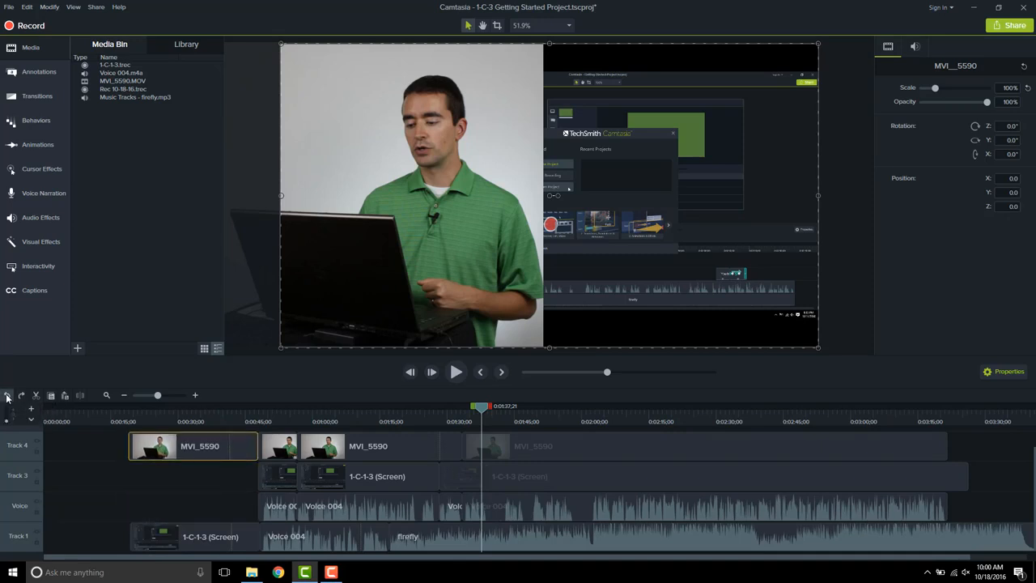
left_click(6, 395)
left_click(6, 394)
left_click(6, 394)
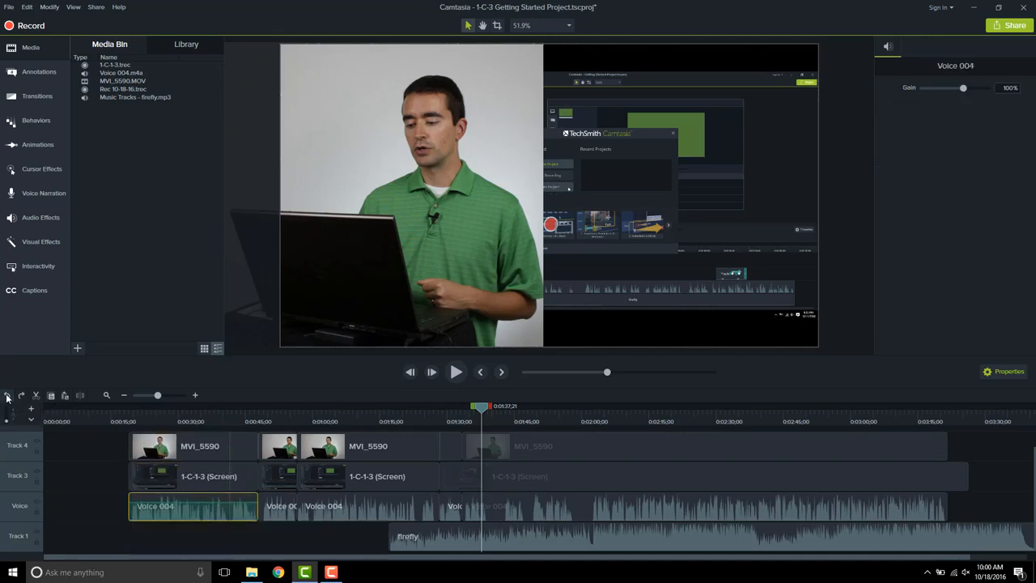
left_click(6, 395)
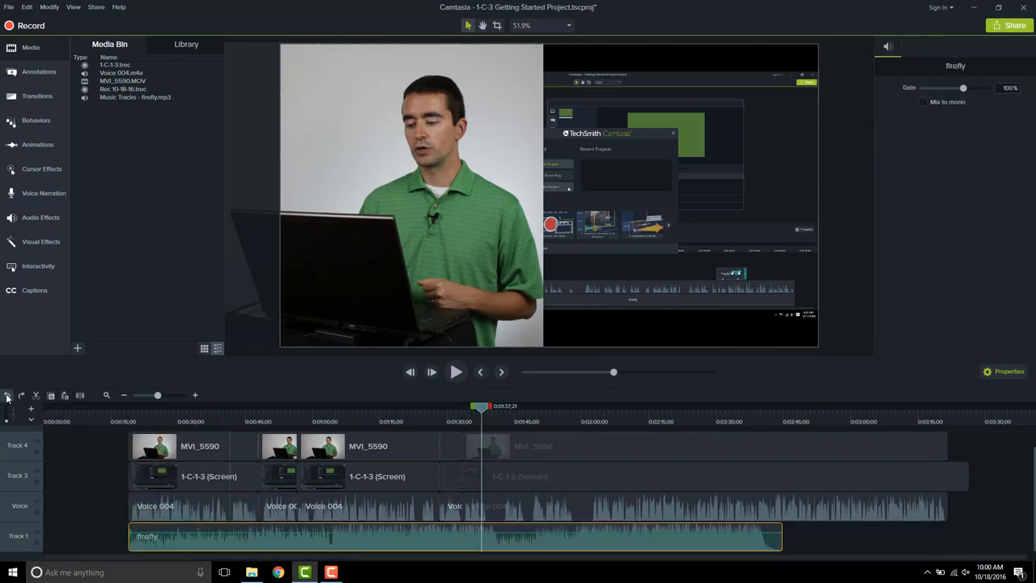
left_click(36, 532)
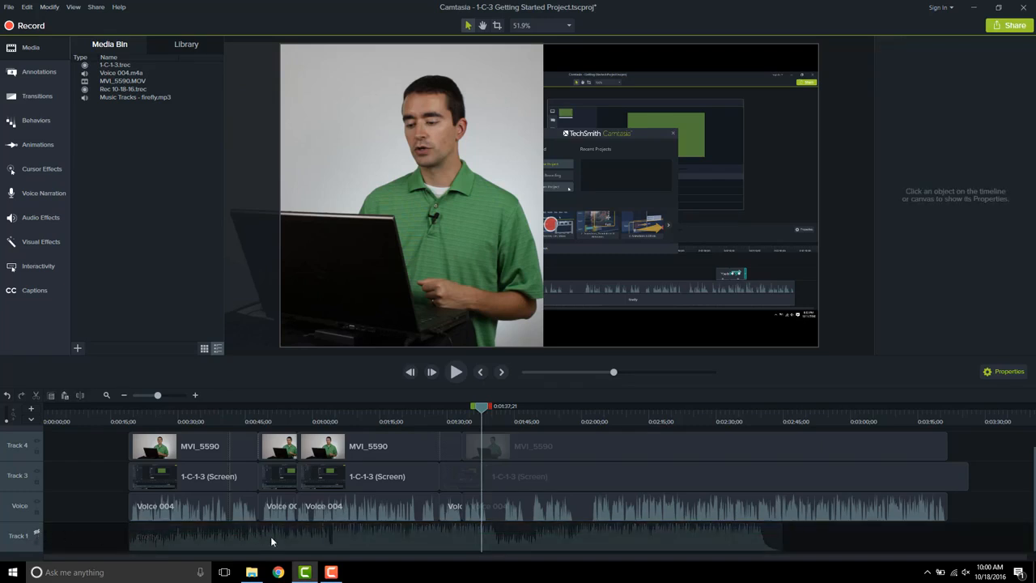